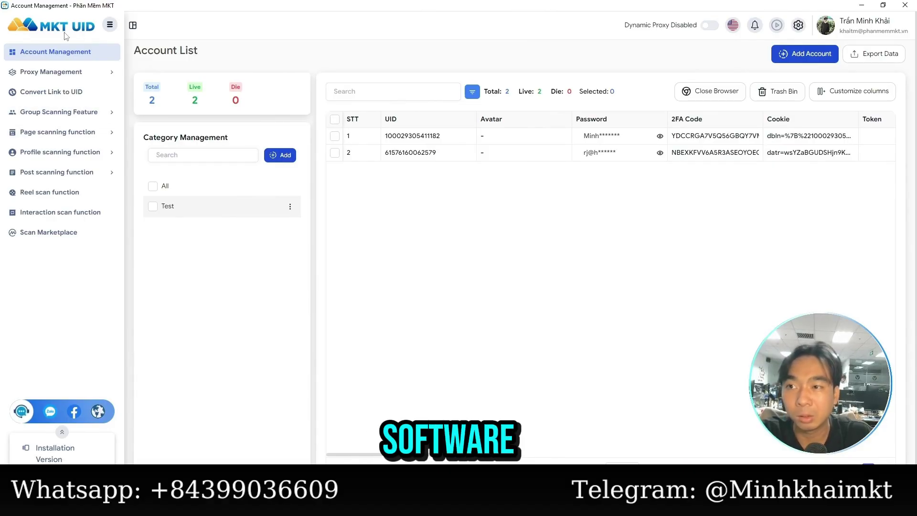
- Open Scan Group ID and save 'fashion' as the only scan keyword
click(89, 117)
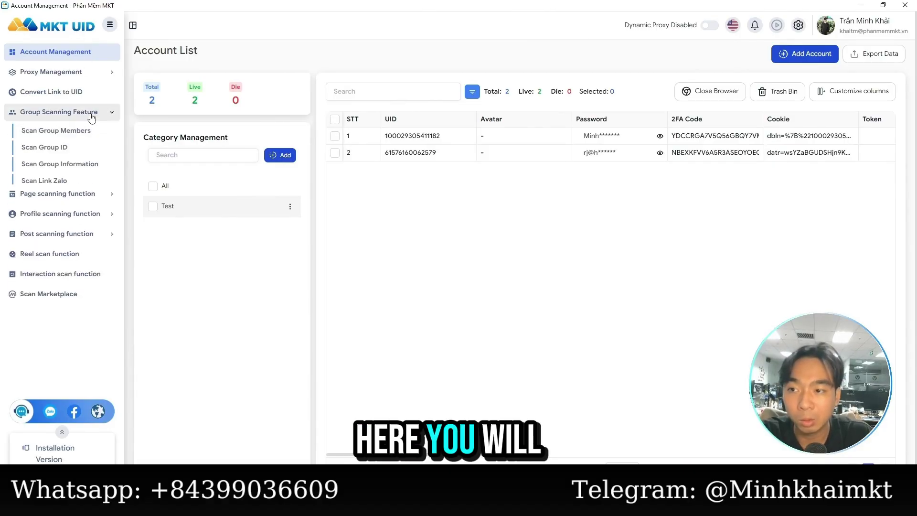
click(81, 151)
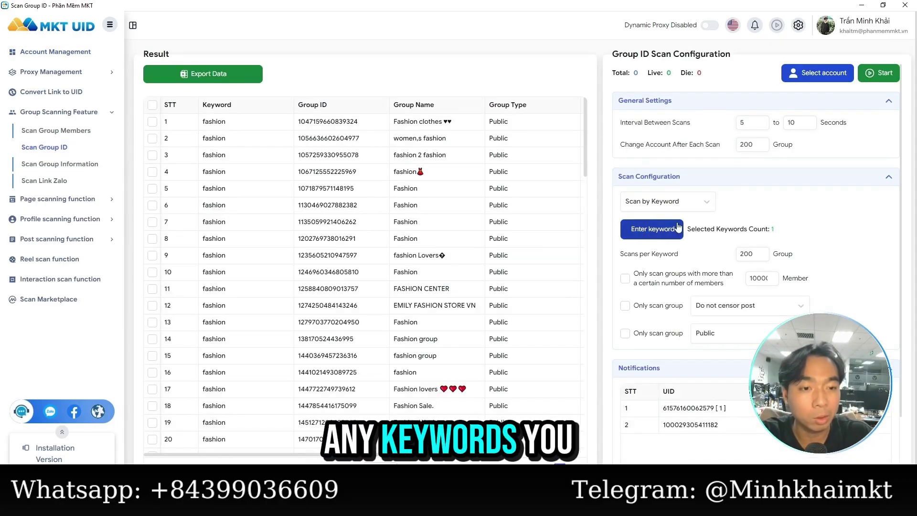
click(662, 233)
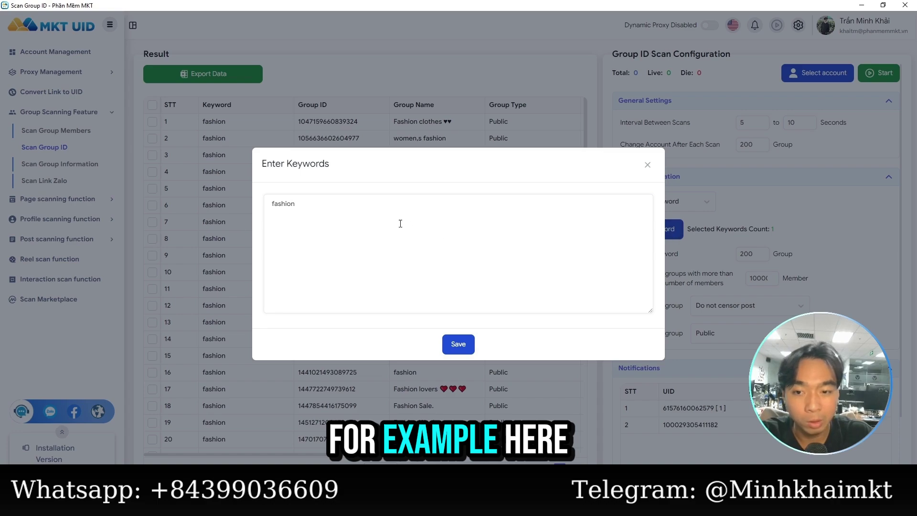
click(469, 345)
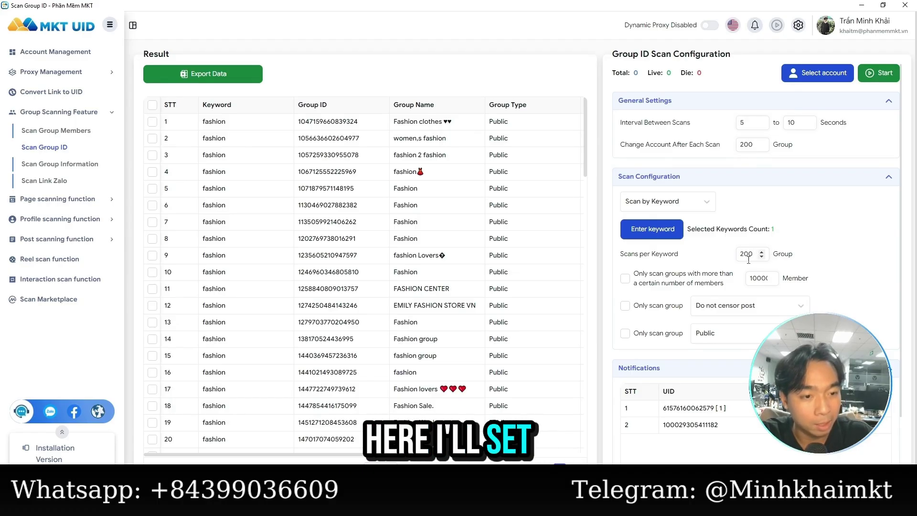
- Scan for fashion groups with both accounts, stopping once dozens of matching groups are listed
click(792, 77)
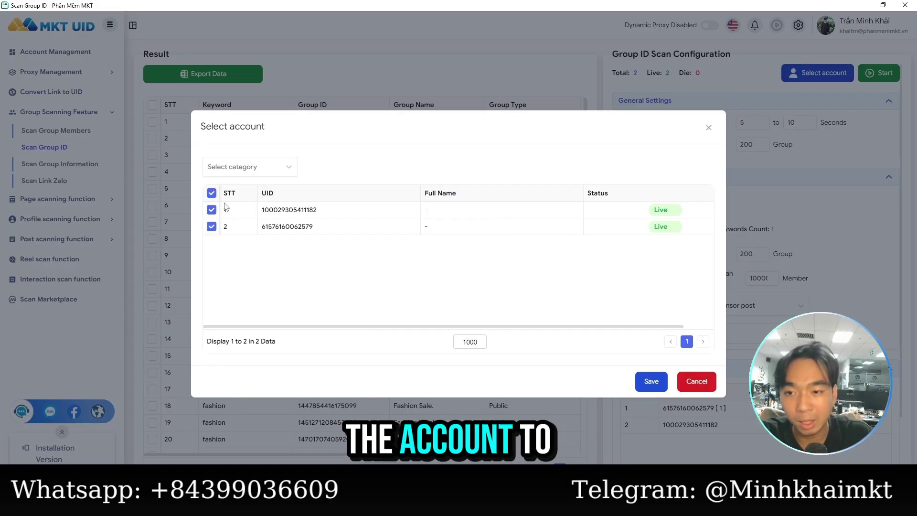
click(651, 381)
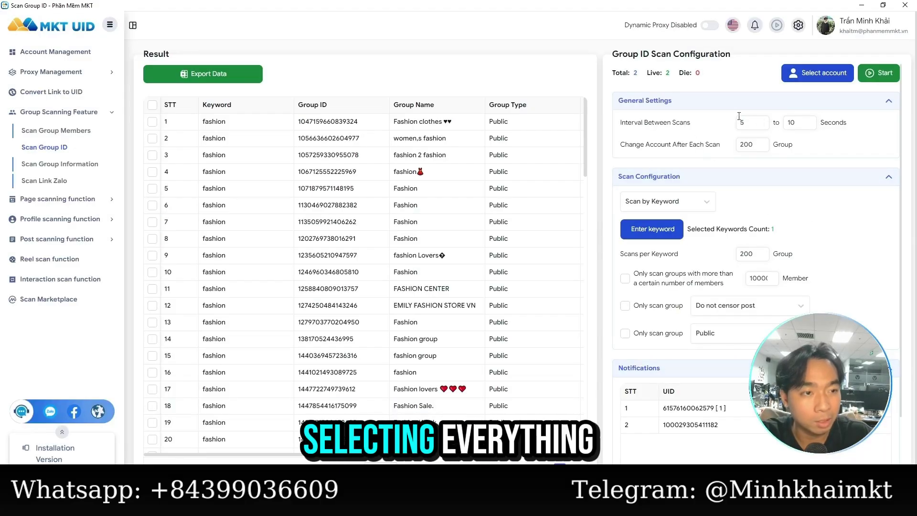
click(875, 77)
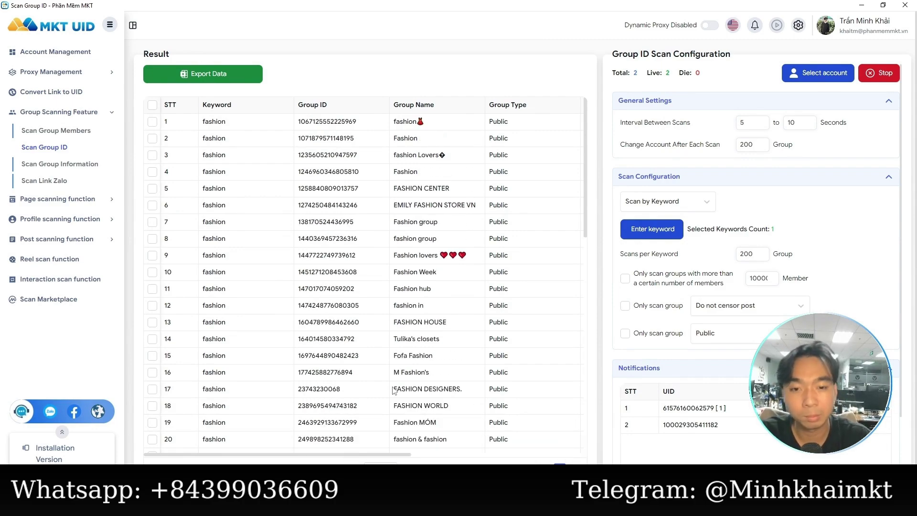
click(878, 73)
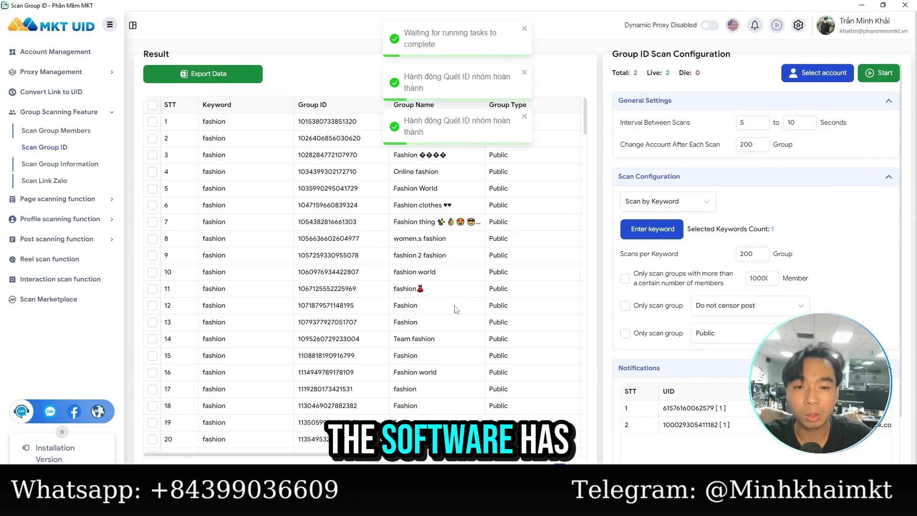
scroll(459, 311, down, 3)
scroll(469, 321, down, 6)
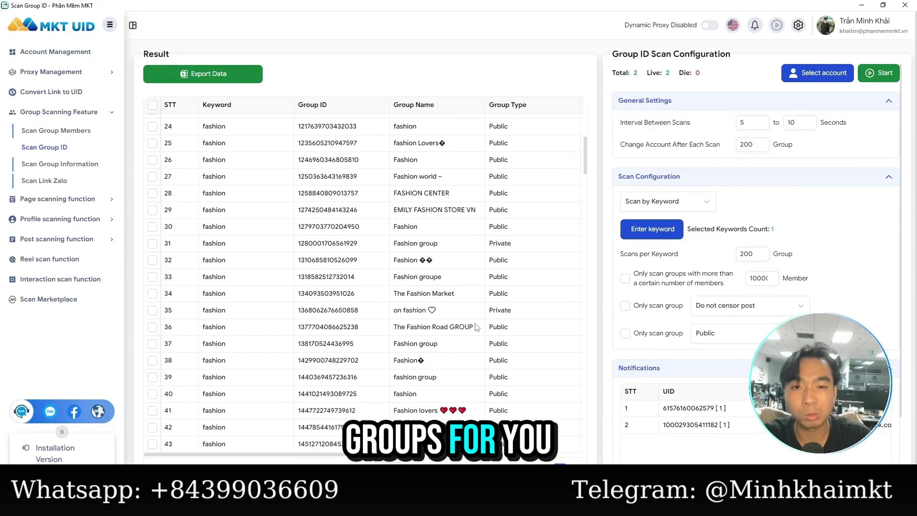
- Export all scanned fashion groups to an Excel file named fashion on the Desktop
click(153, 105)
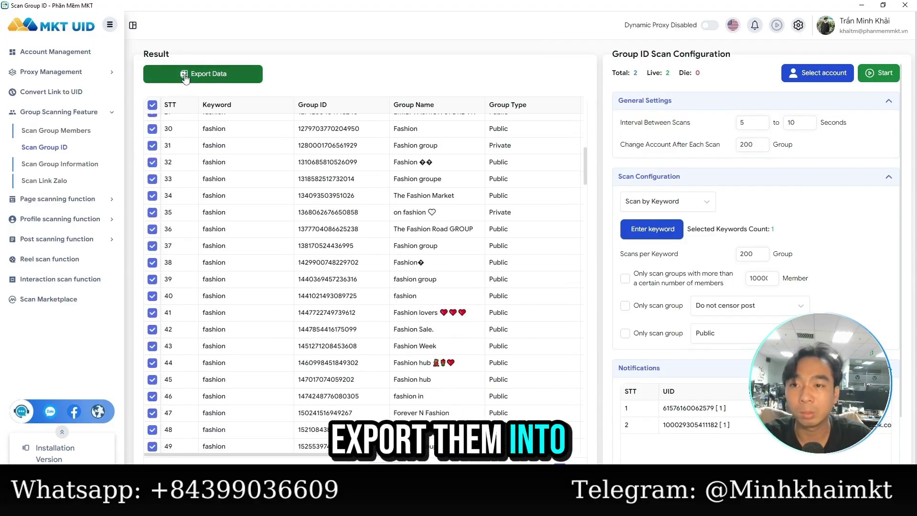
click(185, 75)
click(45, 146)
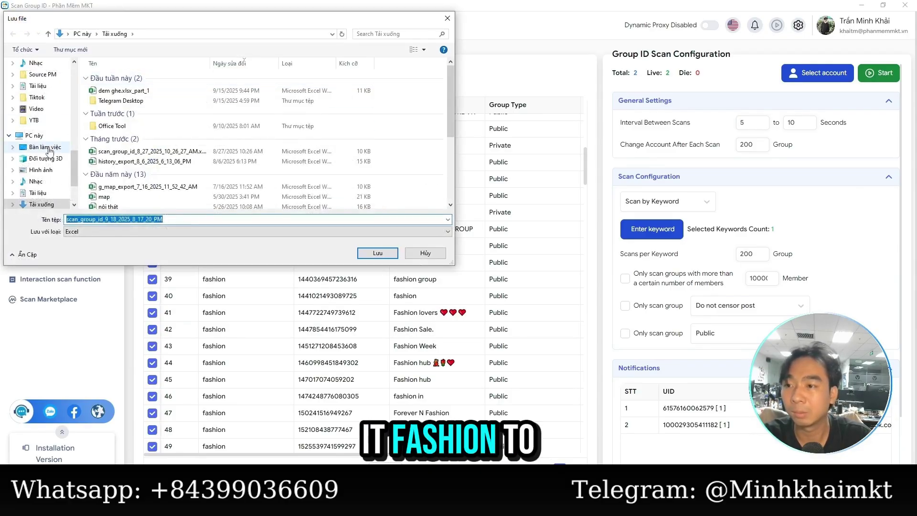
double_click(183, 222)
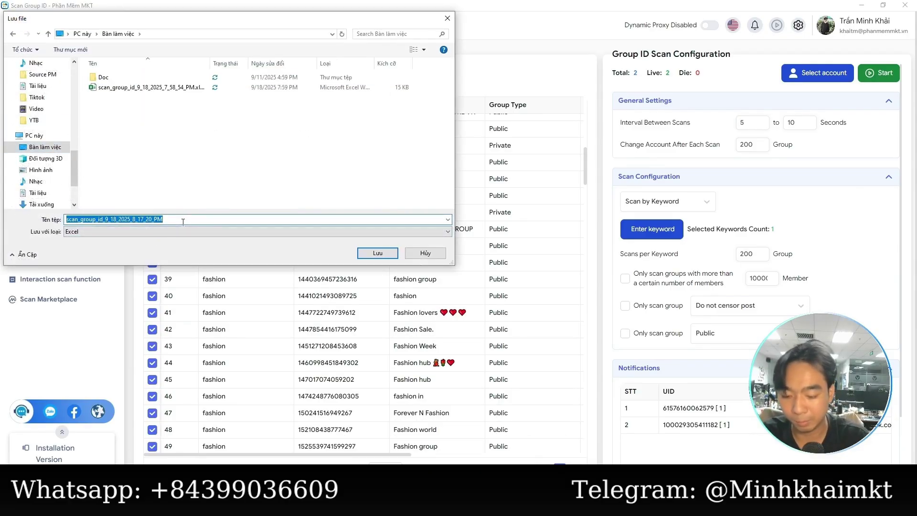
key(super+v)
scroll(124, 306, up, 3)
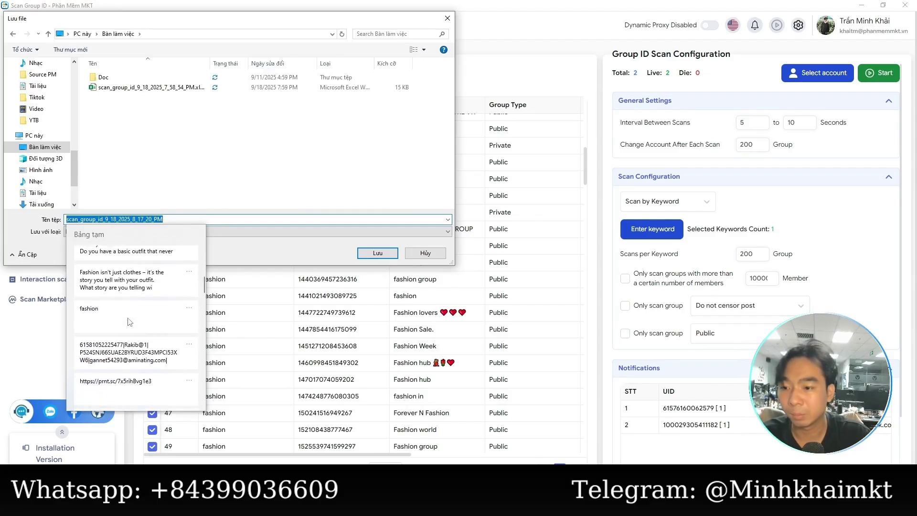
click(119, 297)
click(388, 256)
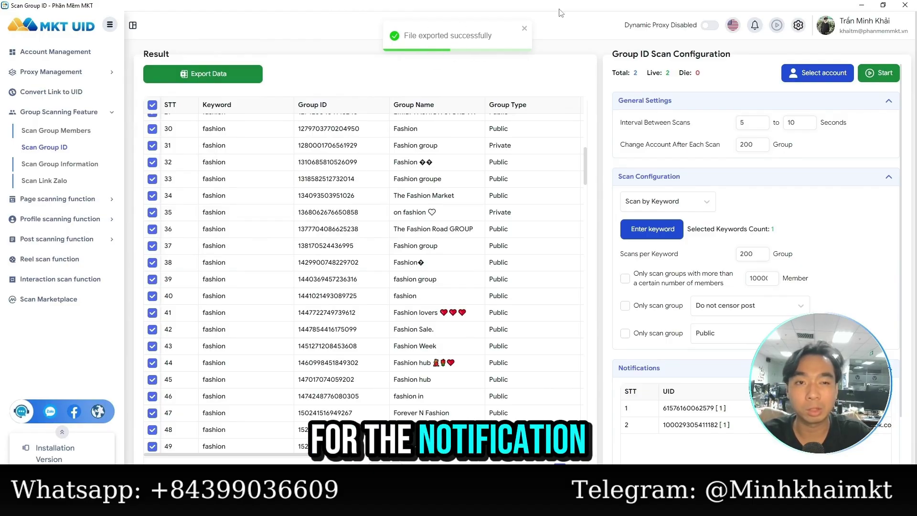
- Minimize the scanner, browser and Excel windows to show the desktop
click(862, 5)
click(862, 10)
click(857, 7)
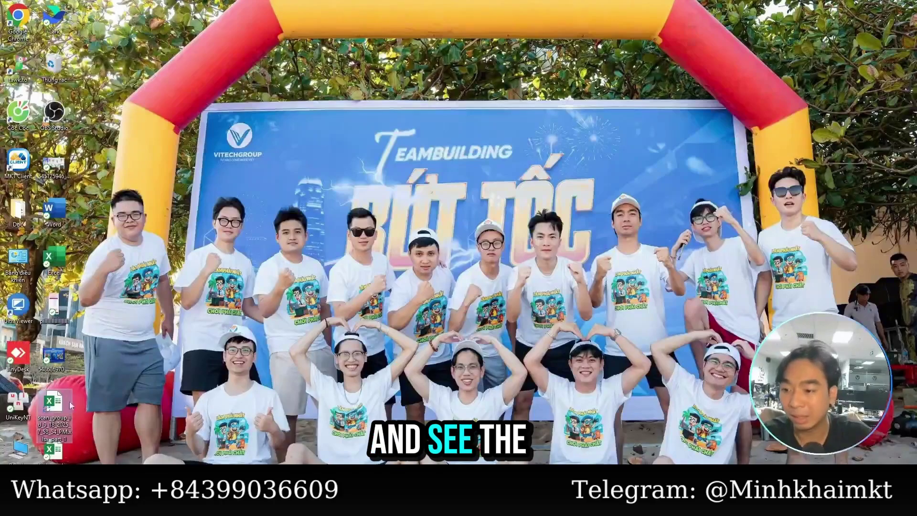
- Open fashion.xlsx_part_1, autofit column B, and copy every group ID from B2 down
drag(53, 450, 273, 117)
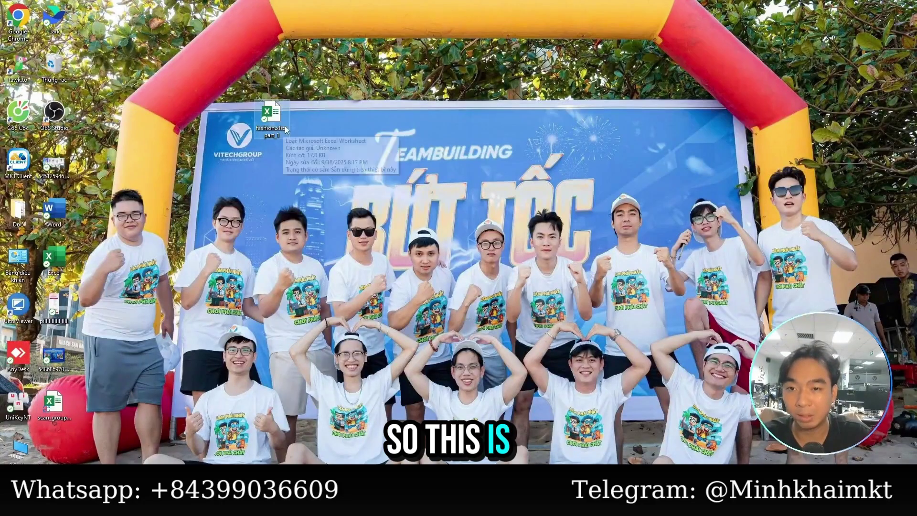
double_click(285, 129)
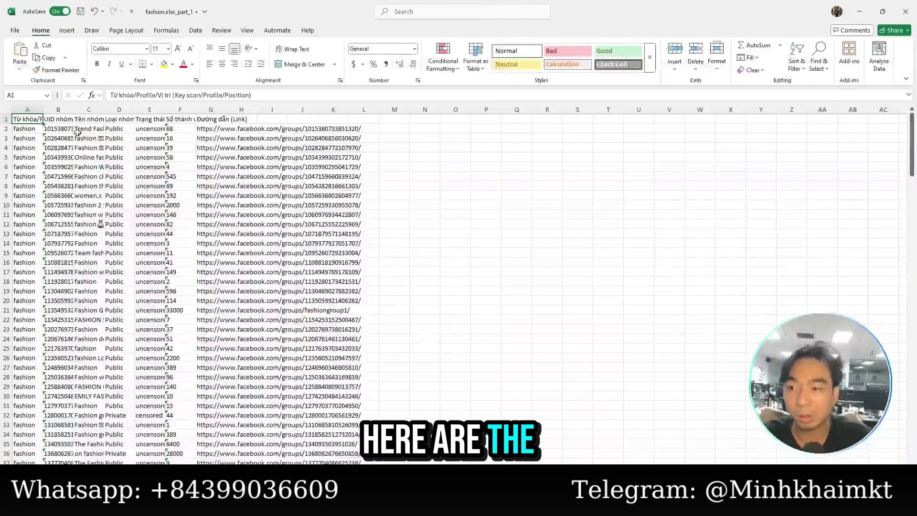
double_click(72, 109)
drag(75, 128, 69, 449)
key(ctrl+c)
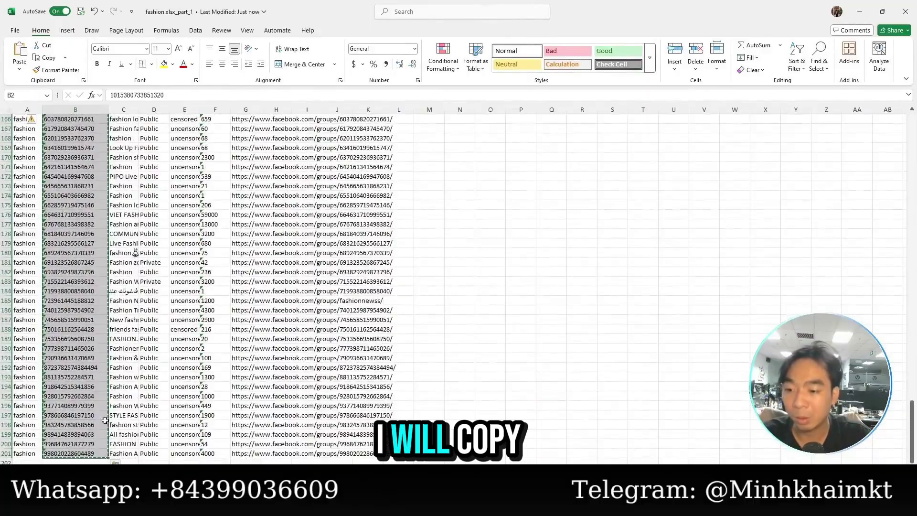
mouse_move(615, 504)
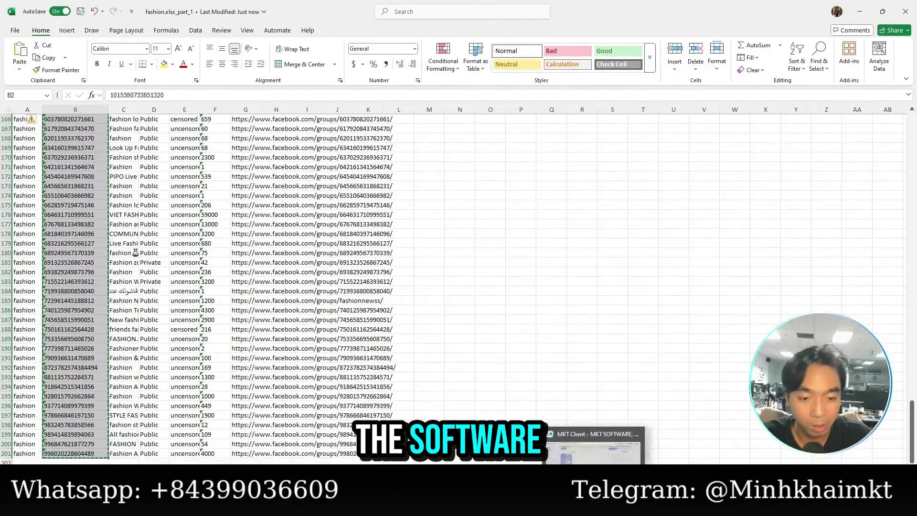
click(615, 444)
- Add a new post category named fashion in Content management
click(93, 54)
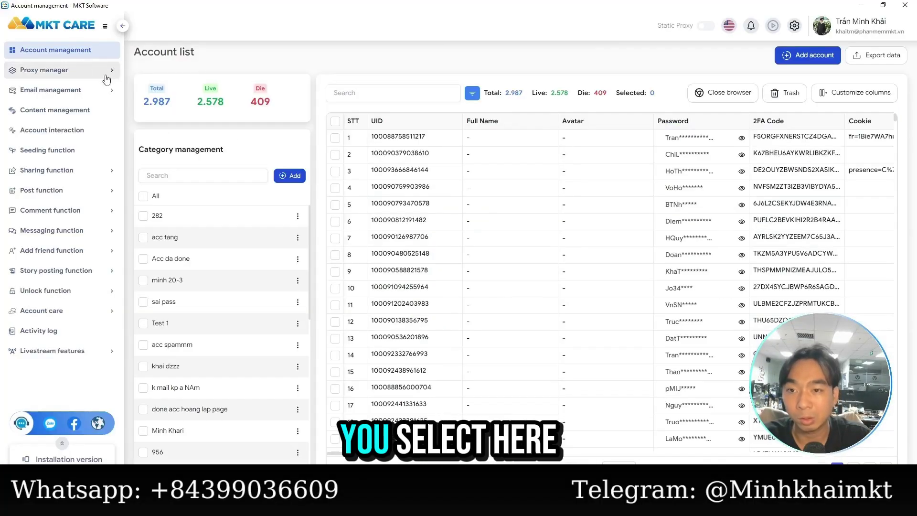
click(95, 110)
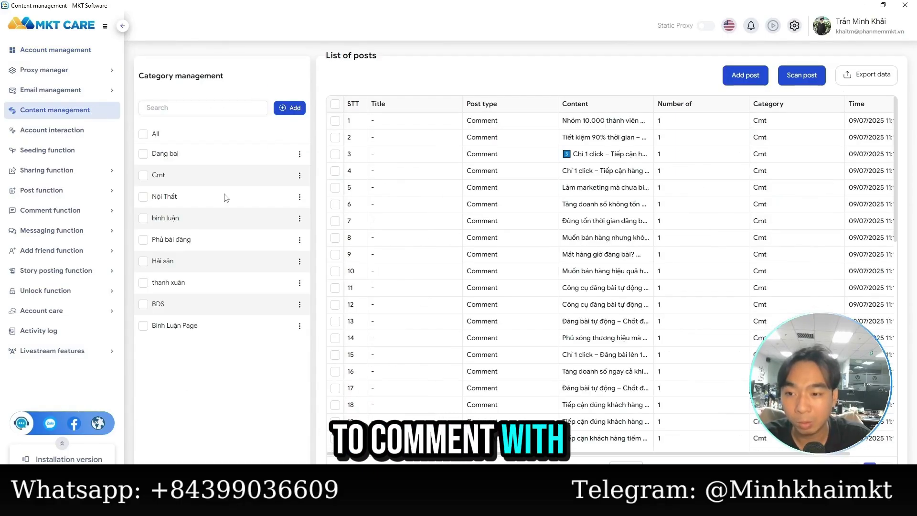
click(289, 108)
key(ctrl+v)
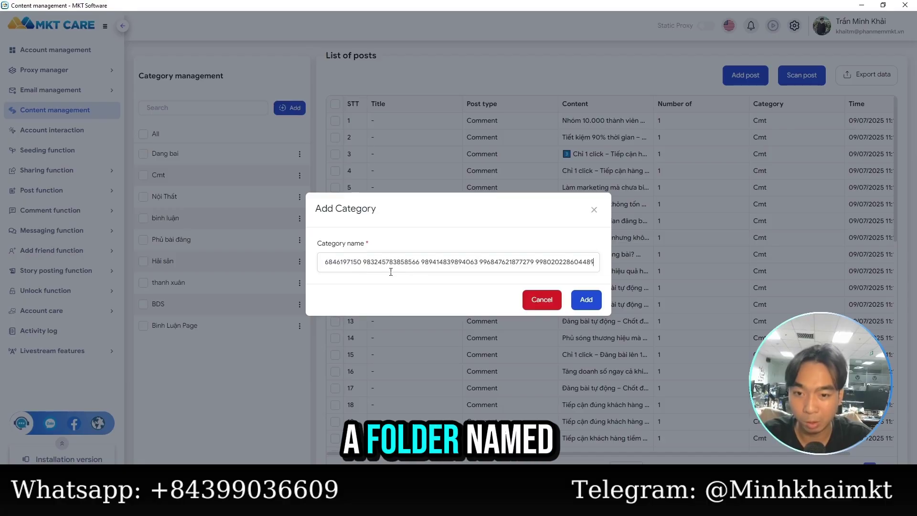
key(ctrl+a)
key(BackSpace)
key(super+v)
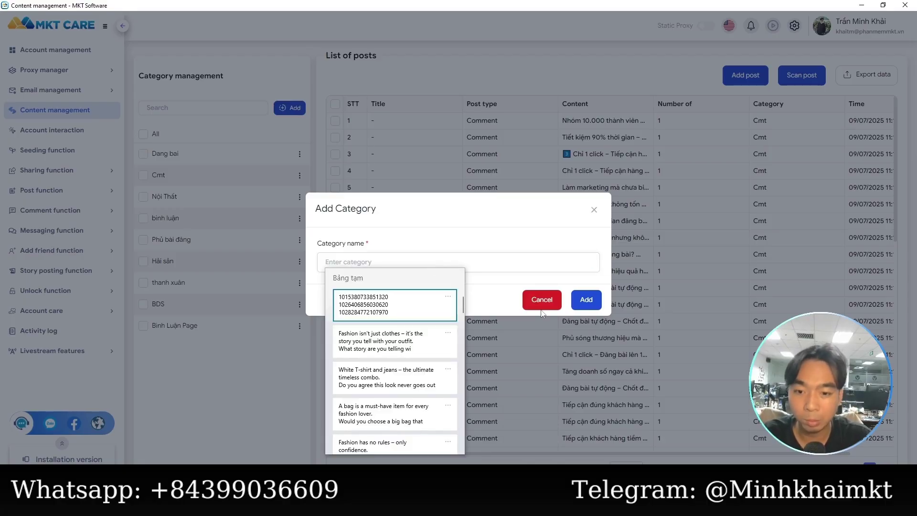
scroll(395, 363, down, 5)
click(386, 311)
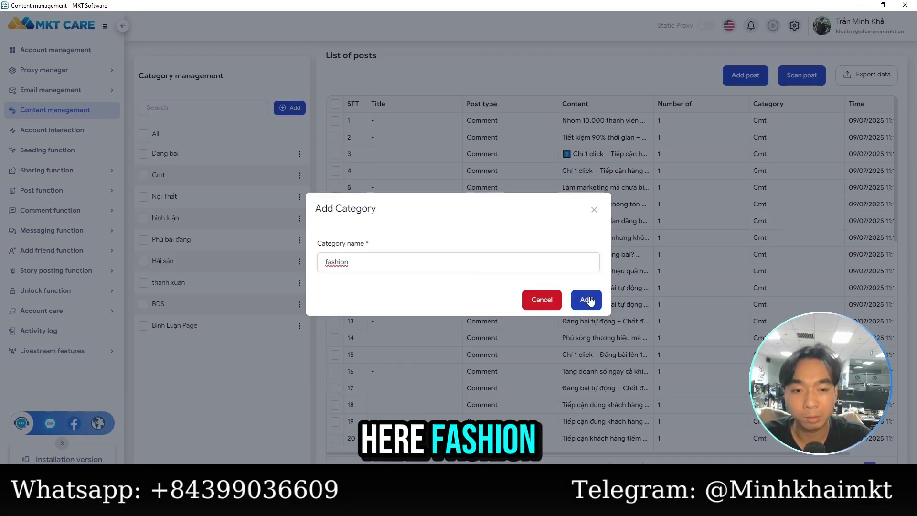
click(587, 300)
- Show the fashion category's empty post list and begin adding a post
click(144, 347)
right_click(513, 186)
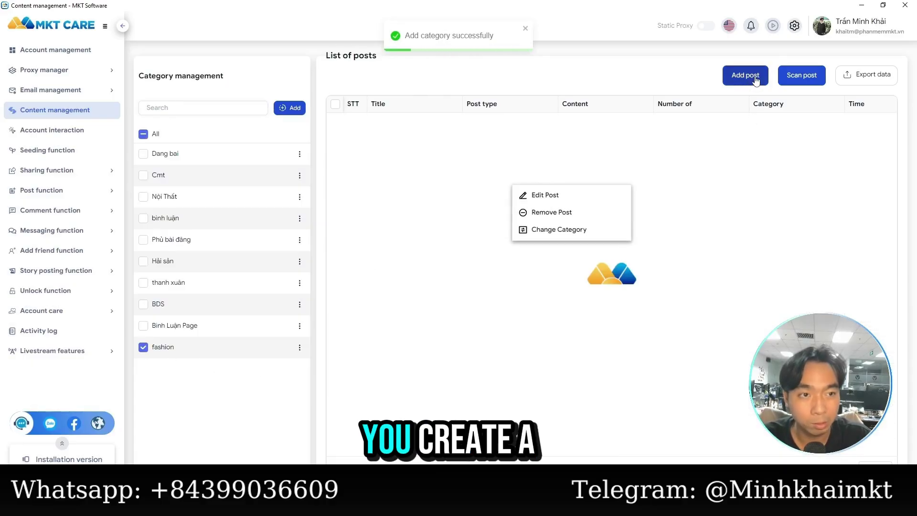
click(738, 81)
- Set the new post's category to fashion and its type to Post
click(374, 116)
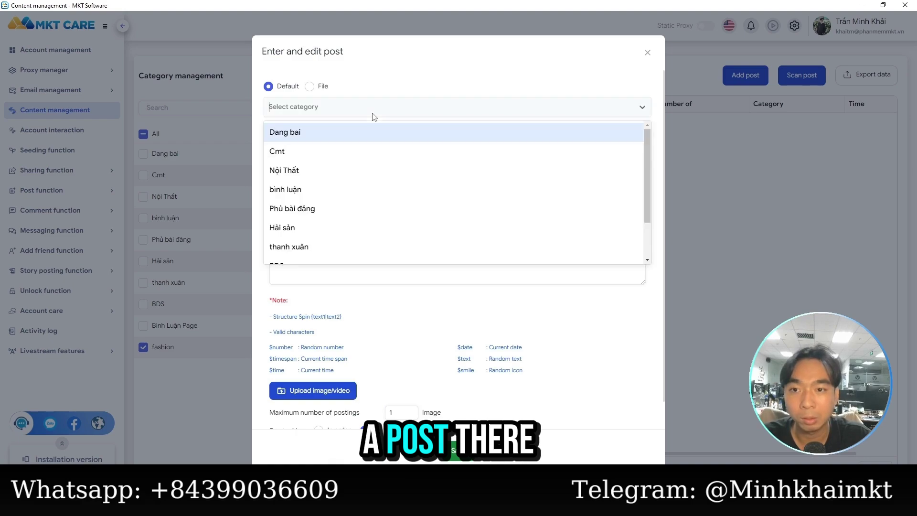
scroll(333, 192, down, 3)
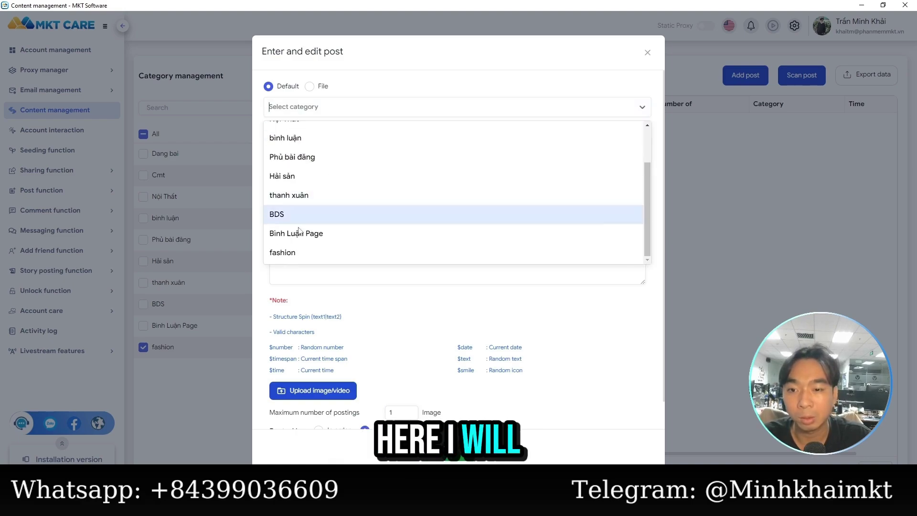
click(330, 258)
click(317, 149)
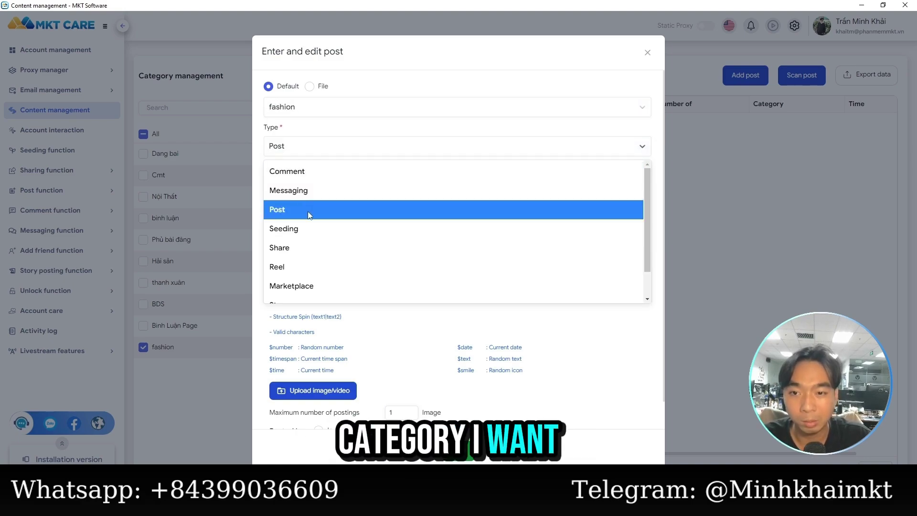
click(309, 210)
click(338, 152)
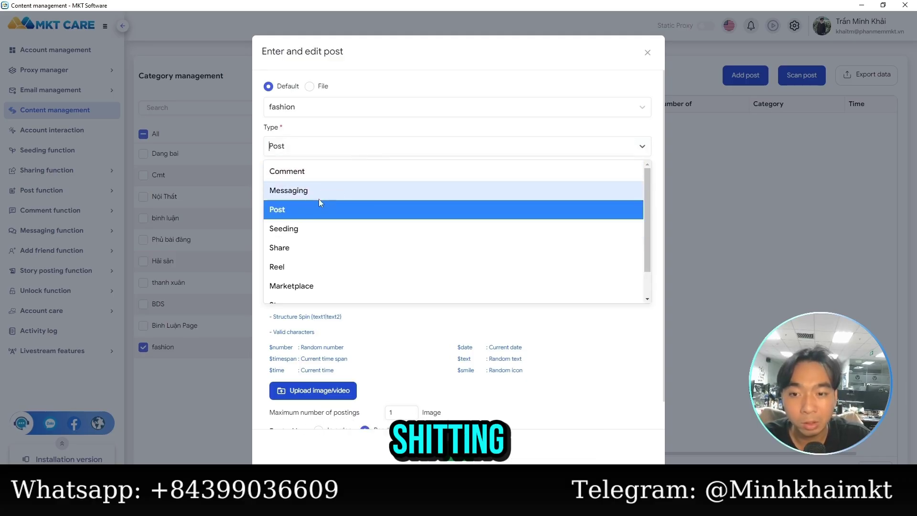
scroll(302, 263, down, 1)
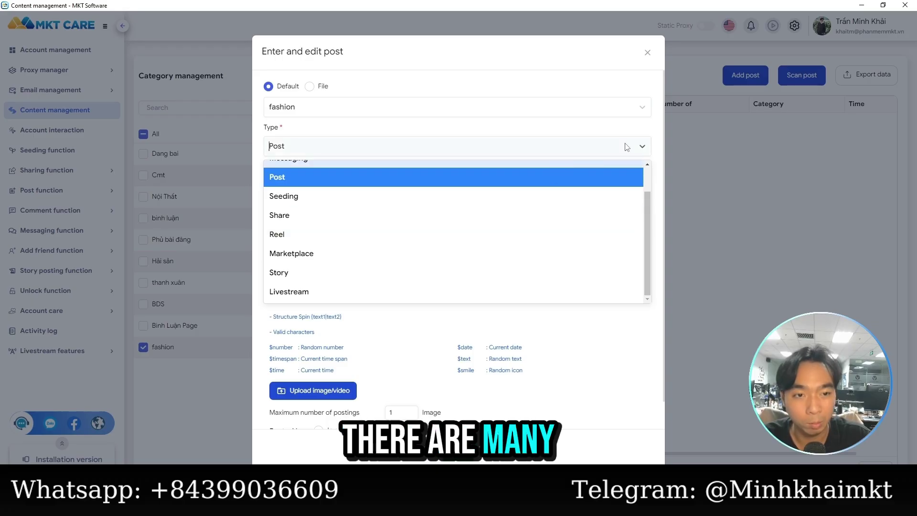
click(614, 153)
- Title the post 1, paste the 'Fashion isn't just clothes' caption as content, and save
click(410, 194)
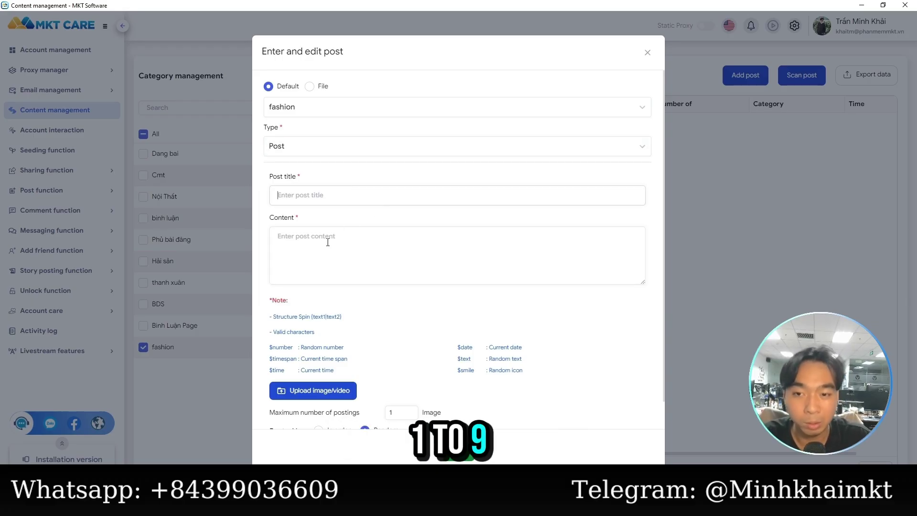
click(475, 260)
key(super+v)
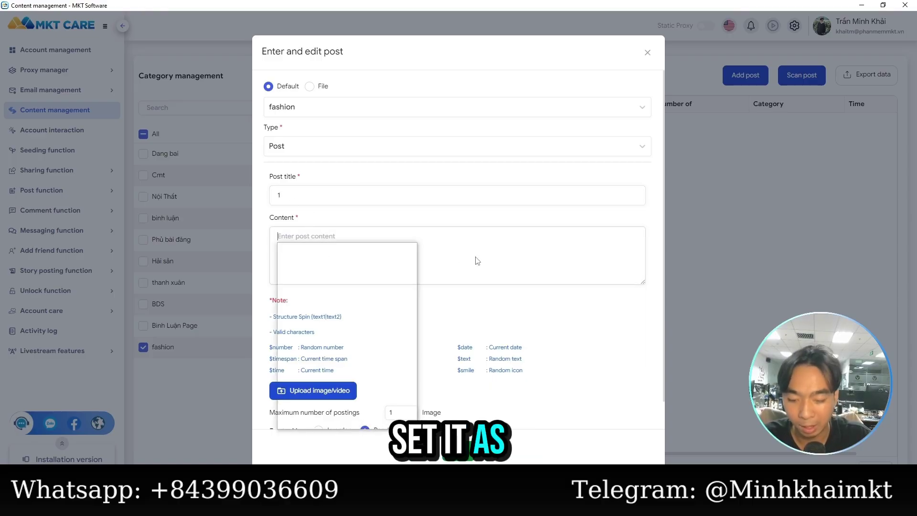
click(343, 320)
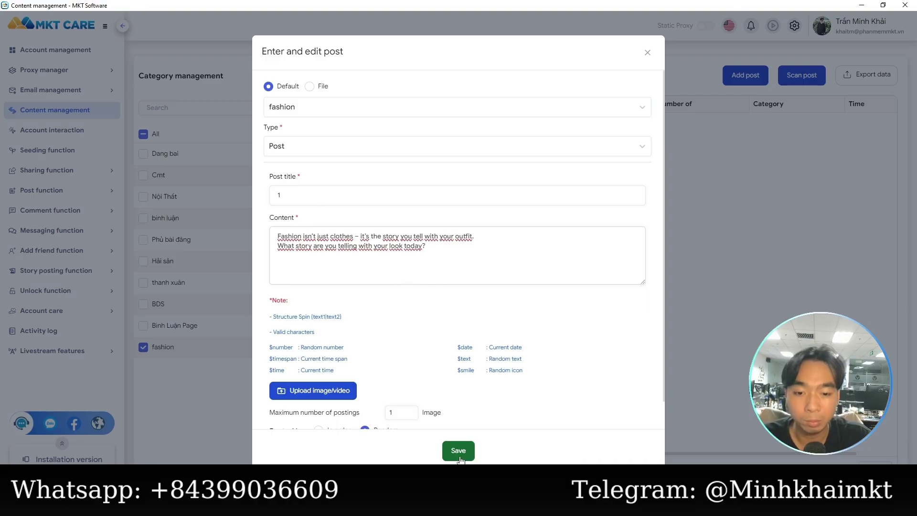
click(459, 449)
click(745, 75)
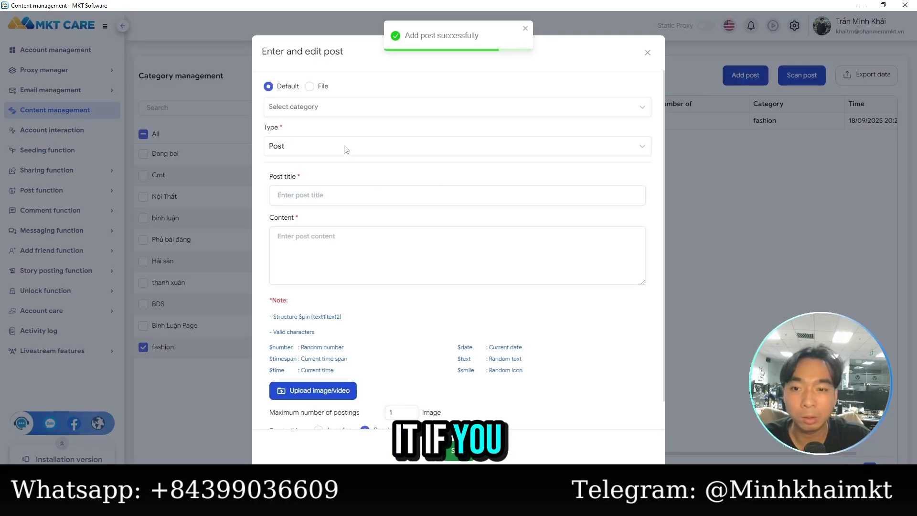
- Save fashion post 2 with the white T-shirt and jeans caption
click(363, 110)
scroll(356, 196, down, 3)
click(342, 250)
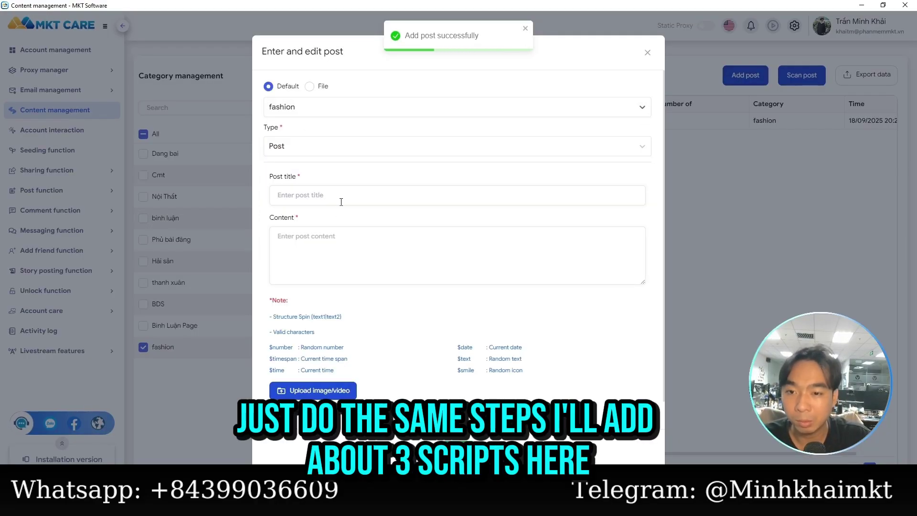
key(super+v)
scroll(334, 296, down, 2)
click(334, 273)
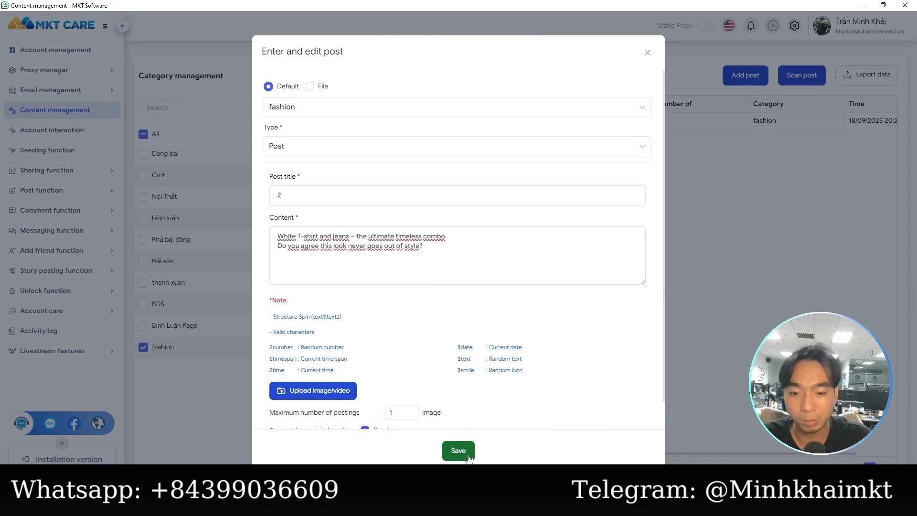
click(459, 450)
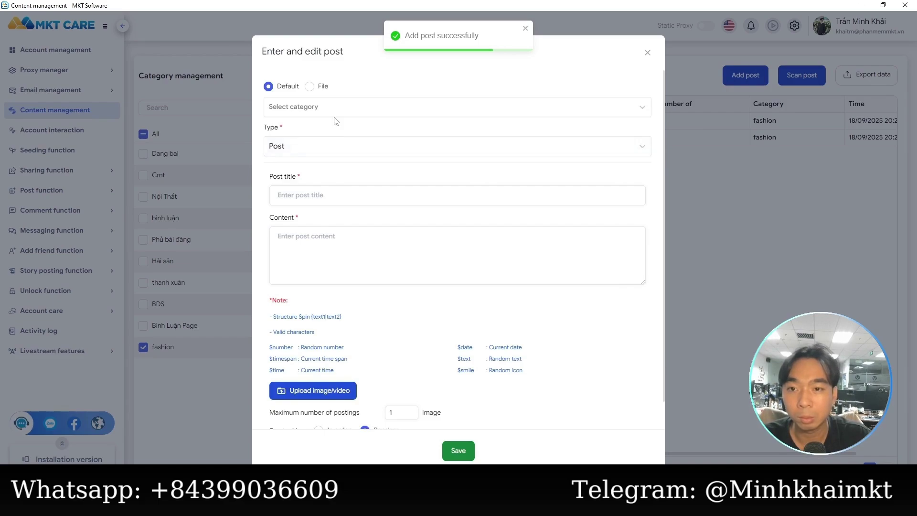
- Save fashion post 3 with the bag caption, without attaching an image
click(335, 113)
scroll(313, 191, down, 3)
click(317, 252)
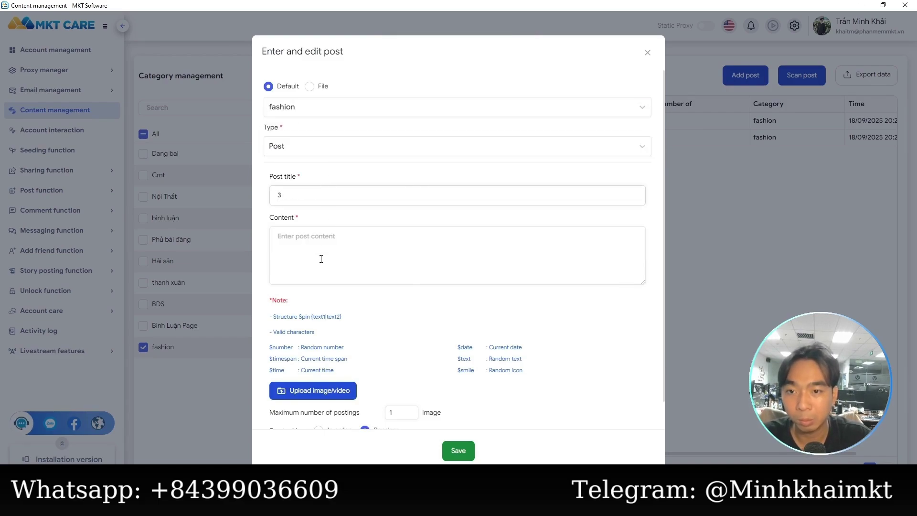
key(super+v)
click(344, 385)
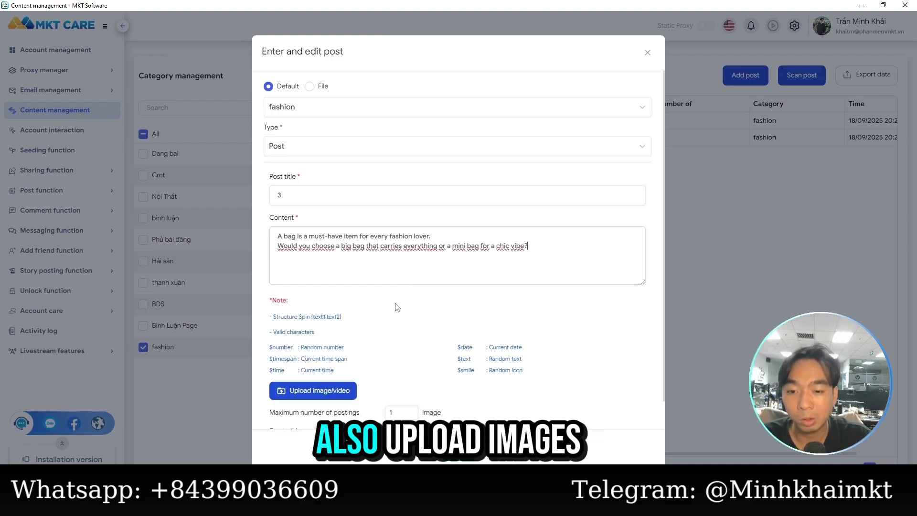
scroll(441, 396, down, 1)
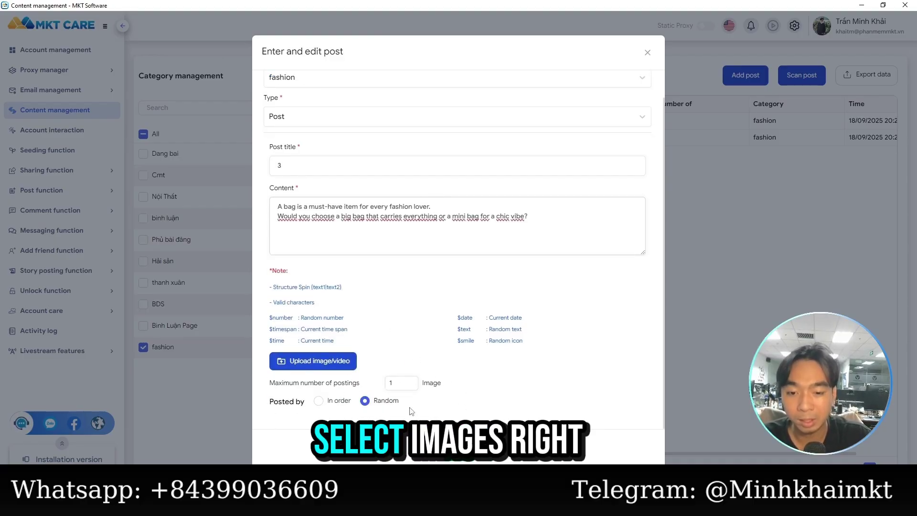
click(342, 366)
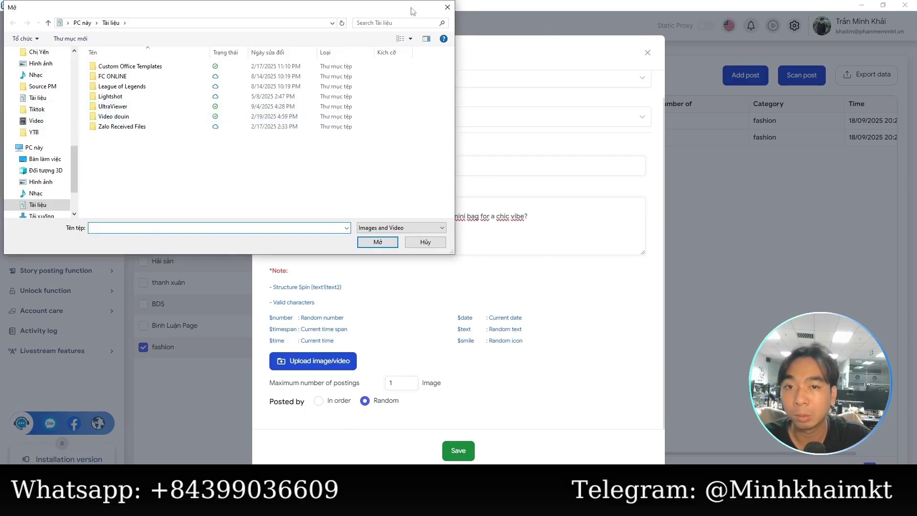
click(446, 9)
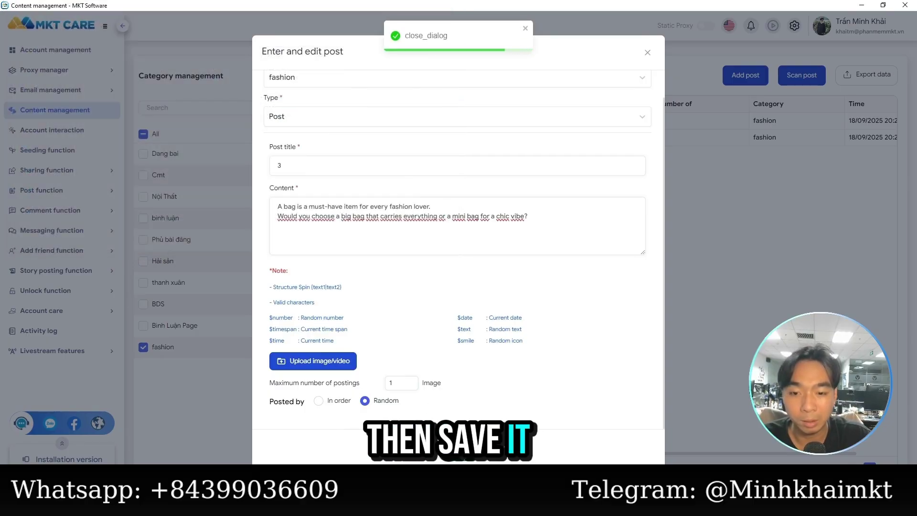
click(449, 446)
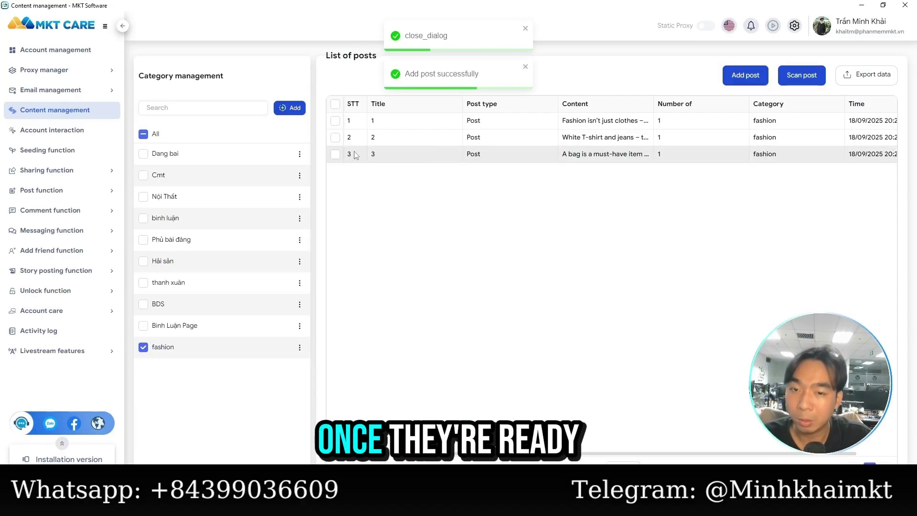
- Open the Group post task, choose a posting account, and select all three fashion posts as content
click(79, 194)
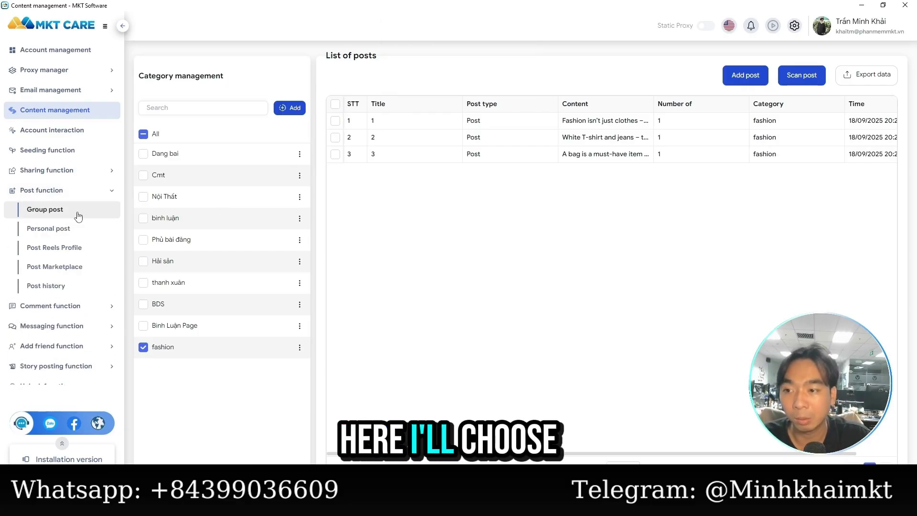
click(79, 215)
click(252, 77)
scroll(241, 161, down, 3)
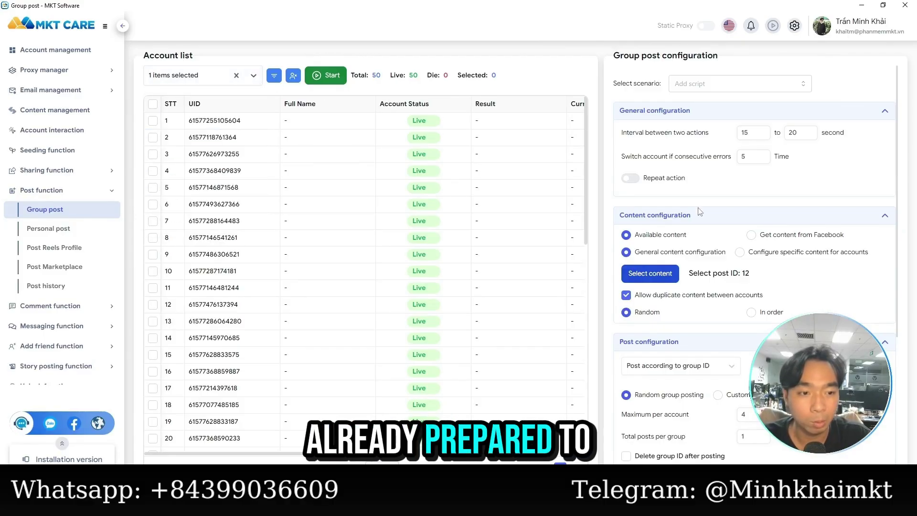
click(654, 277)
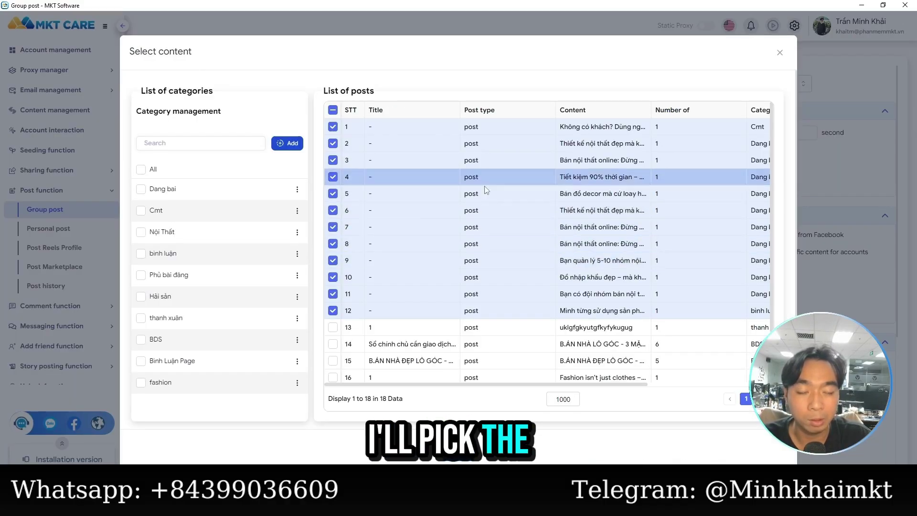
click(146, 385)
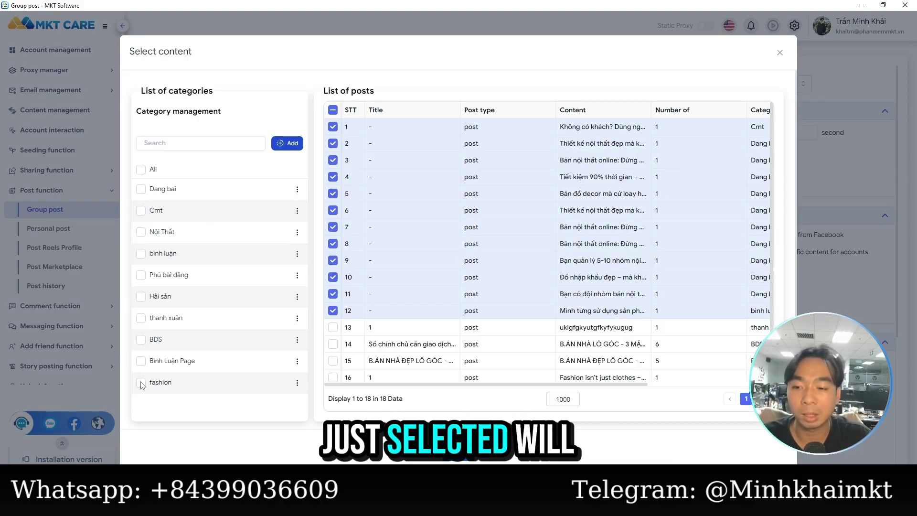
click(333, 110)
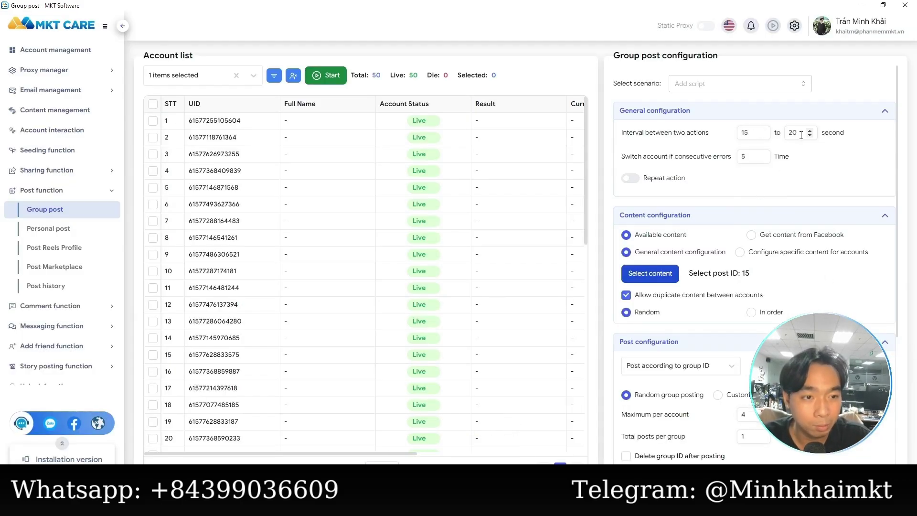
- Keep posting by group ID and save the pasted fashion group IDs, giving a total of 94 groups
scroll(711, 287, down, 2)
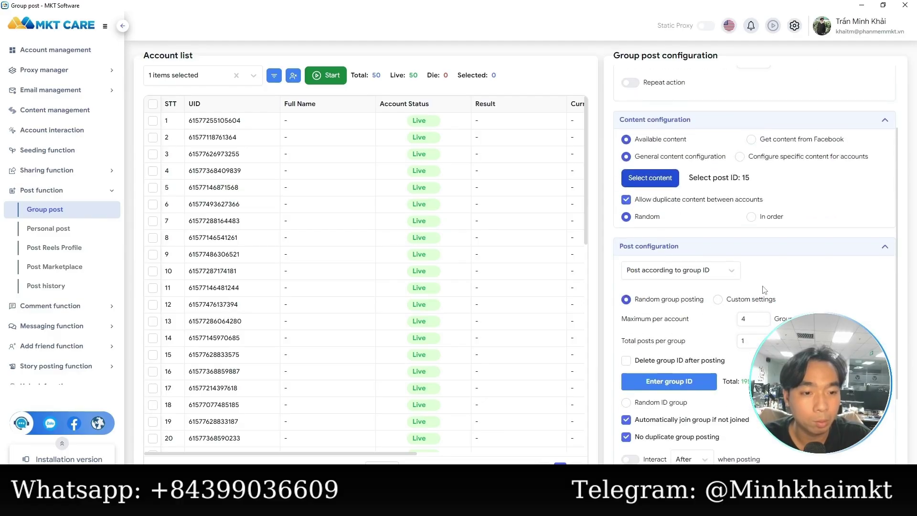
click(702, 270)
click(709, 314)
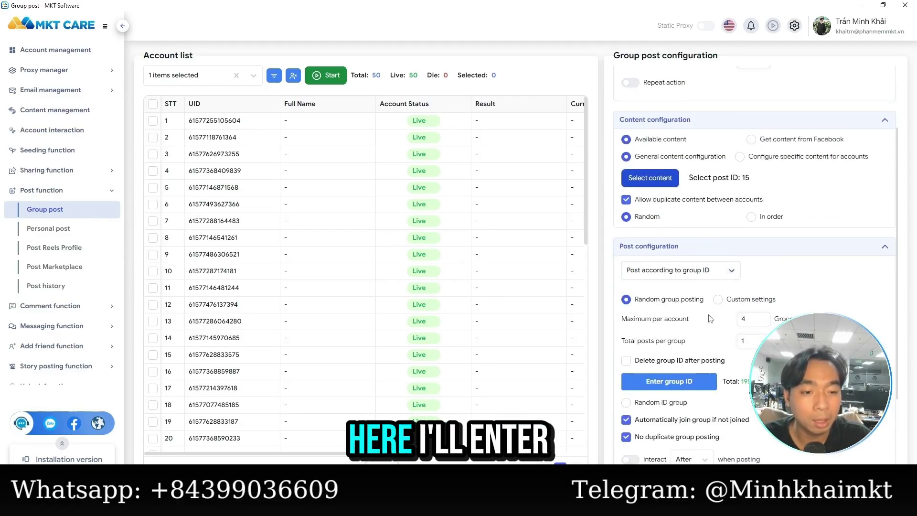
click(659, 381)
scroll(375, 278, down, 3)
scroll(375, 278, down, 15)
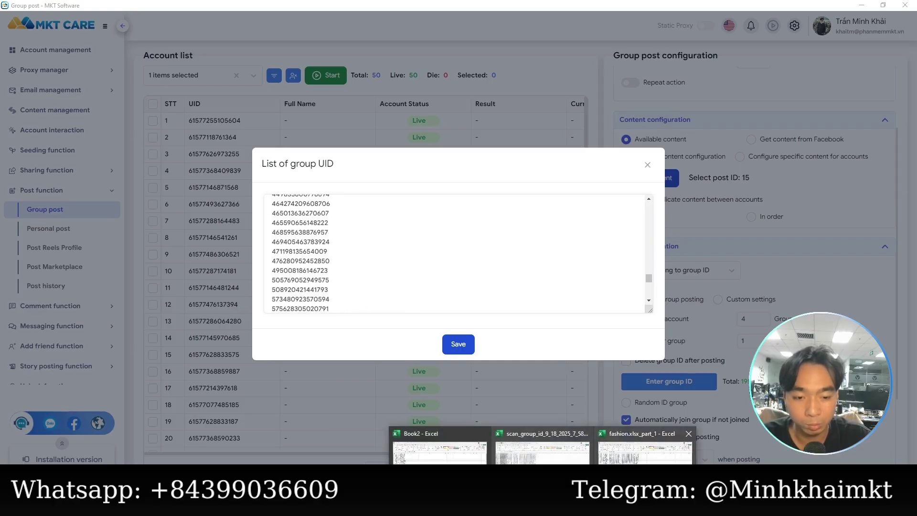
click(542, 437)
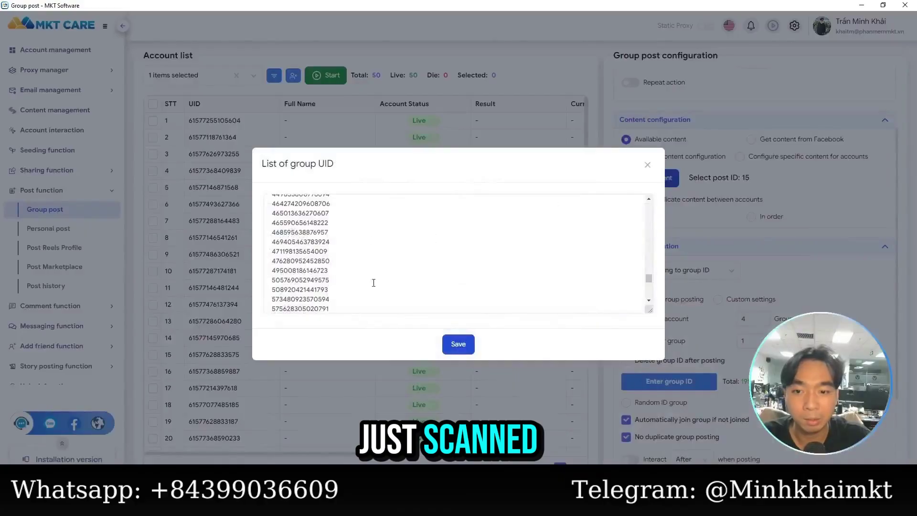
scroll(374, 282, down, 10)
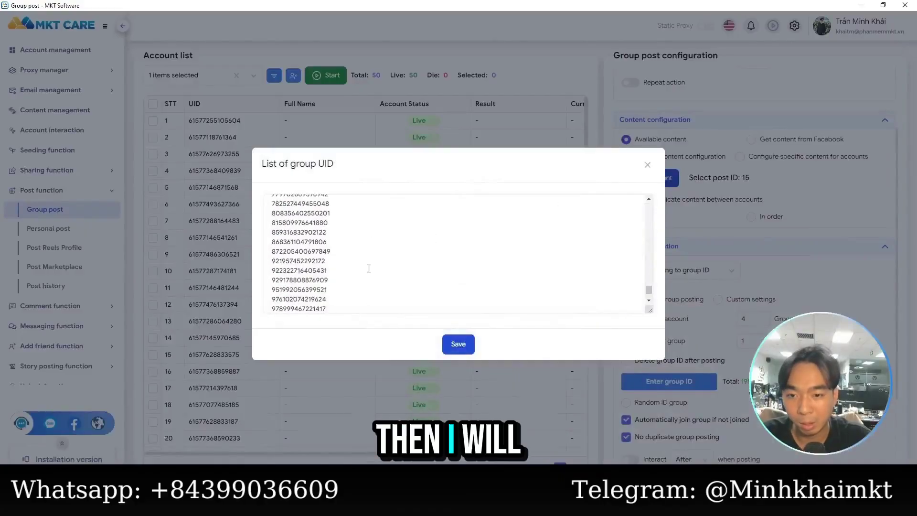
key(ctrl+a)
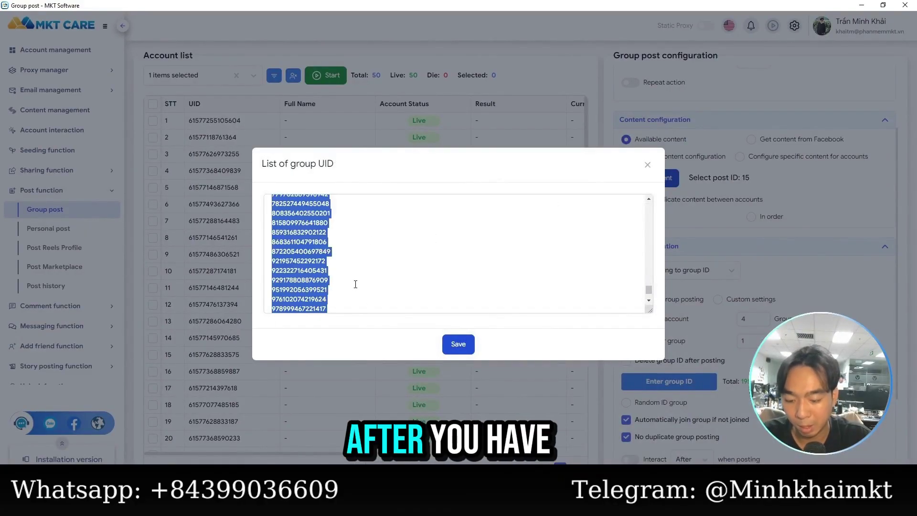
click(497, 264)
click(464, 345)
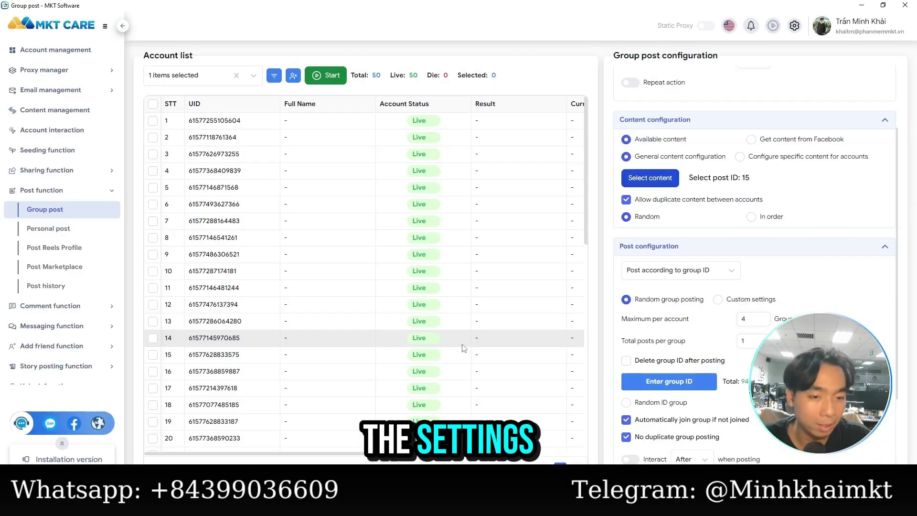